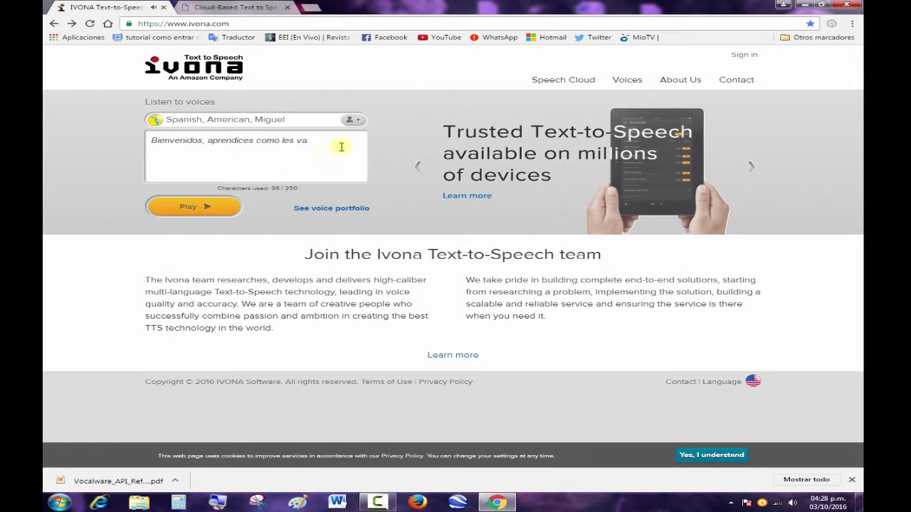
Choose the American Spanish voice Penélope and play the entered text with it.
left_click(358, 121)
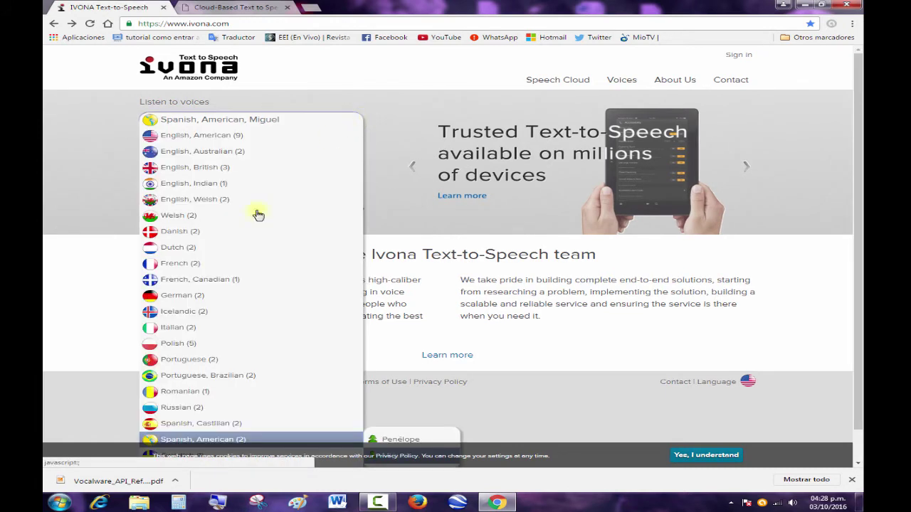
mouse_move(220, 424)
left_click(395, 441)
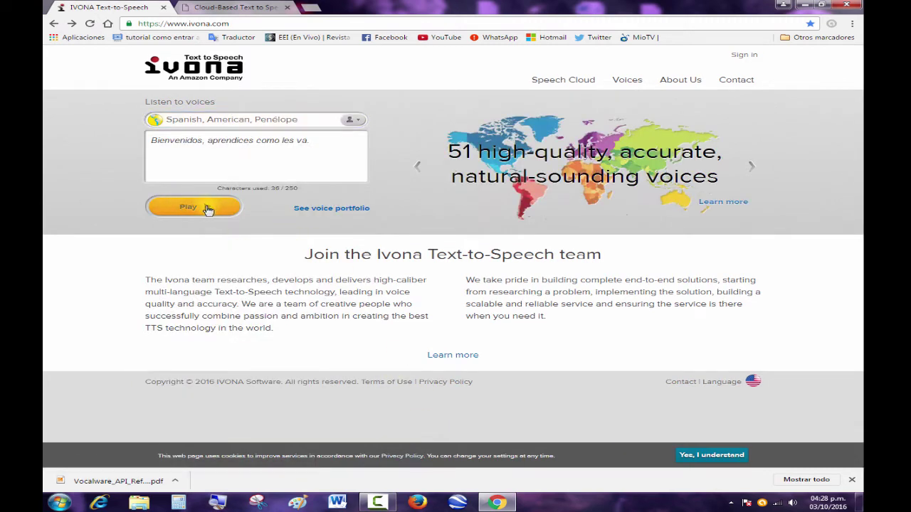
left_click(206, 208)
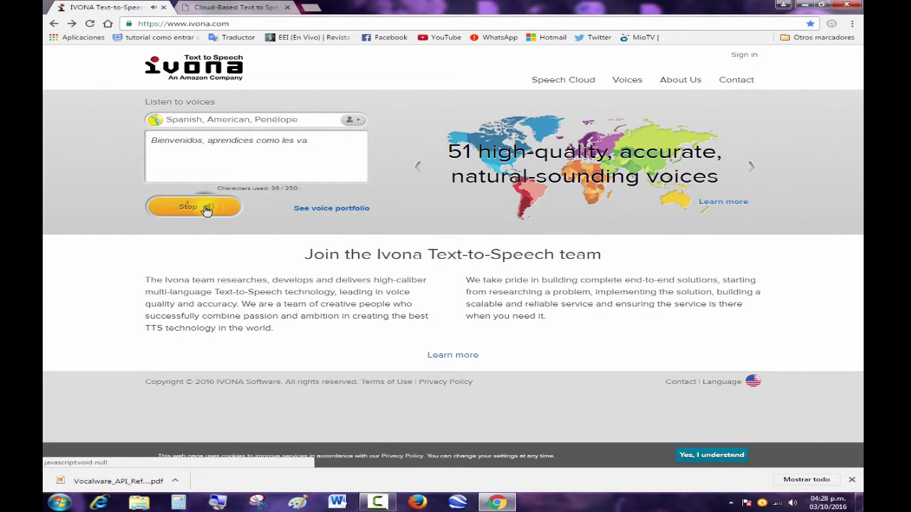
Play the text with the Castilian Spanish voice Enrique and close the browser.
left_click(354, 121)
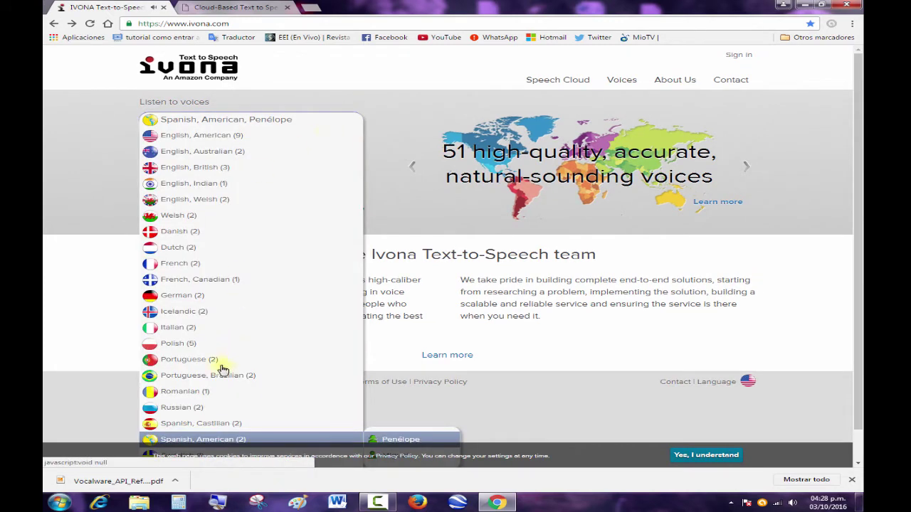
mouse_move(190, 427)
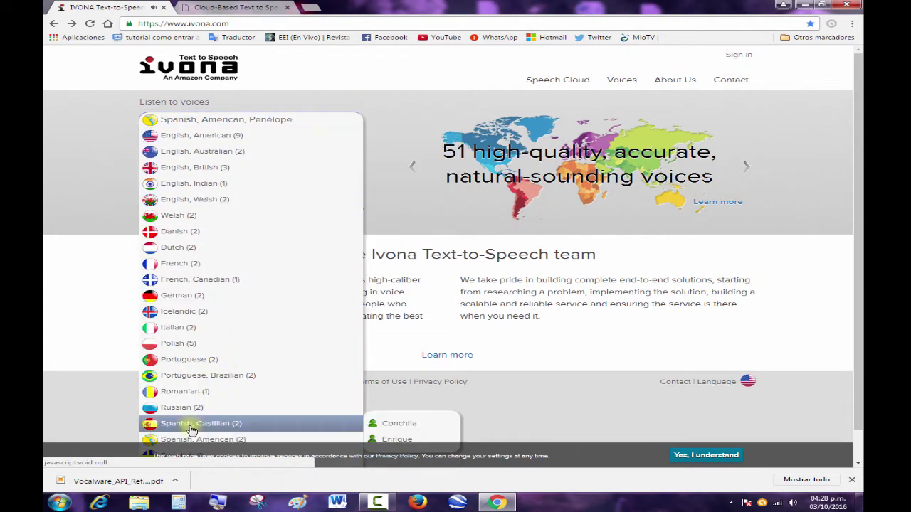
left_click(395, 439)
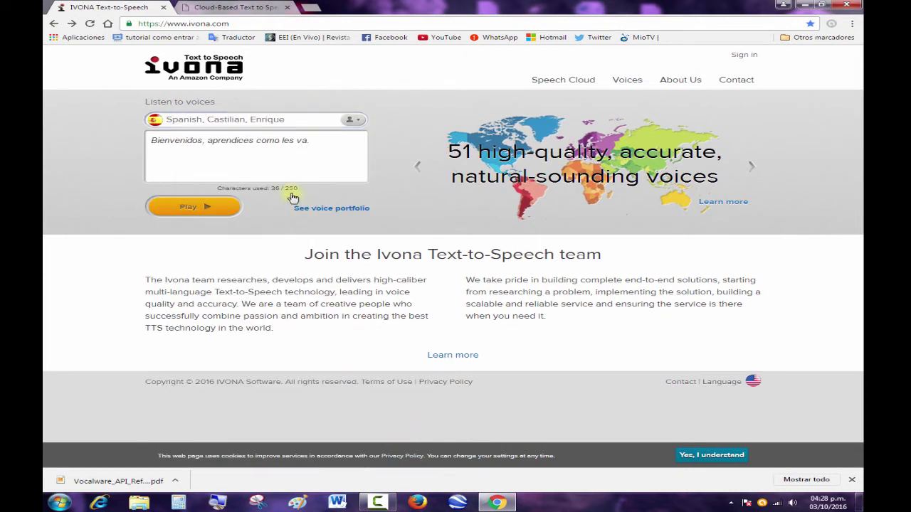
left_click(210, 207)
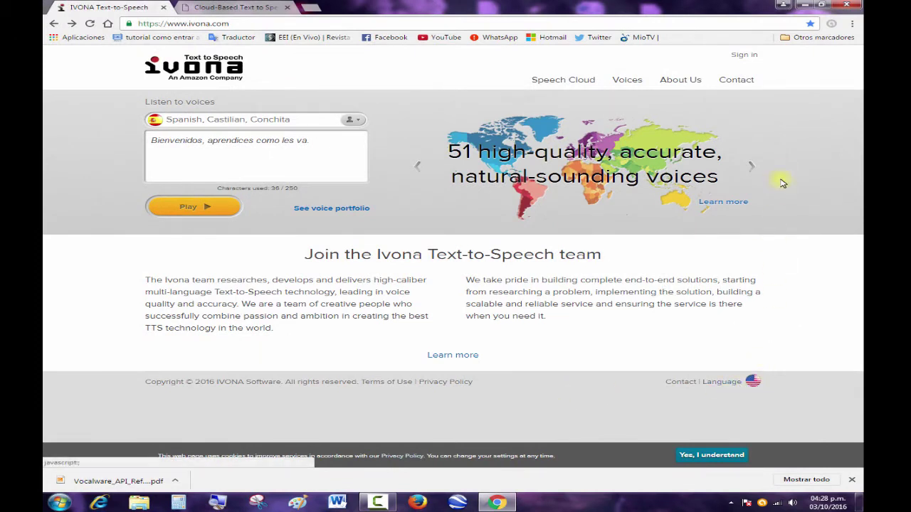
left_click(849, 5)
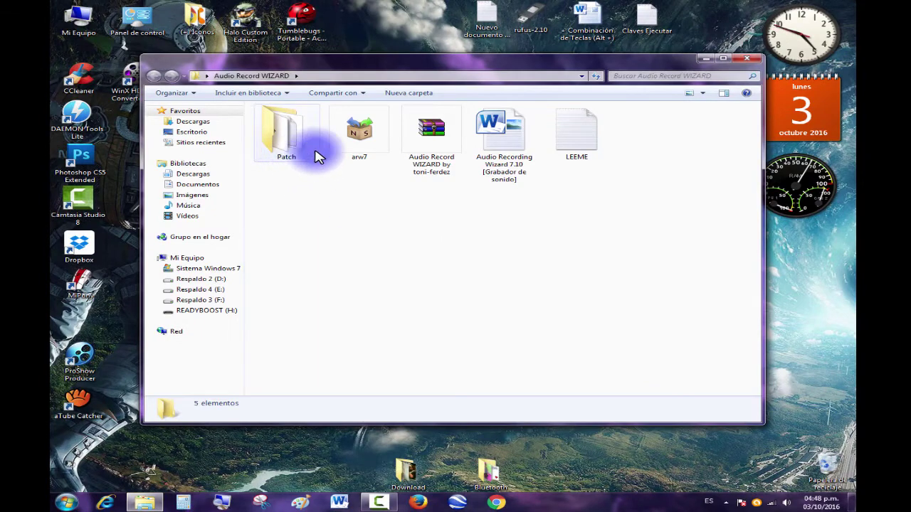
Examine the RAR archive and the Patch folder in the Audio Record WIZARD folder.
left_click(432, 135)
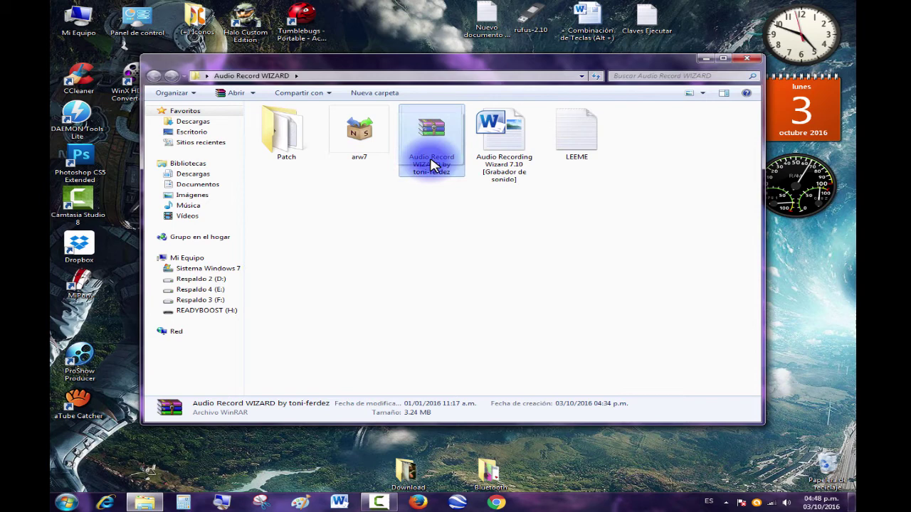
left_click(429, 222)
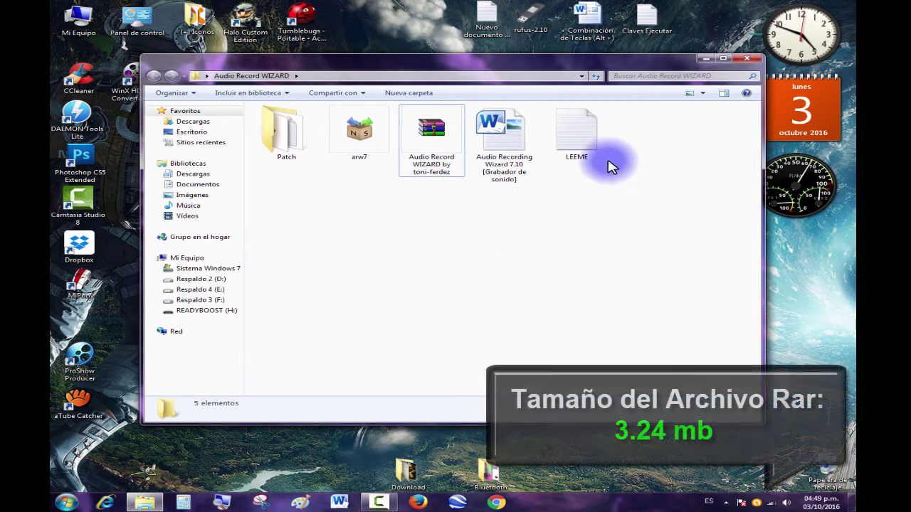
left_click(541, 236)
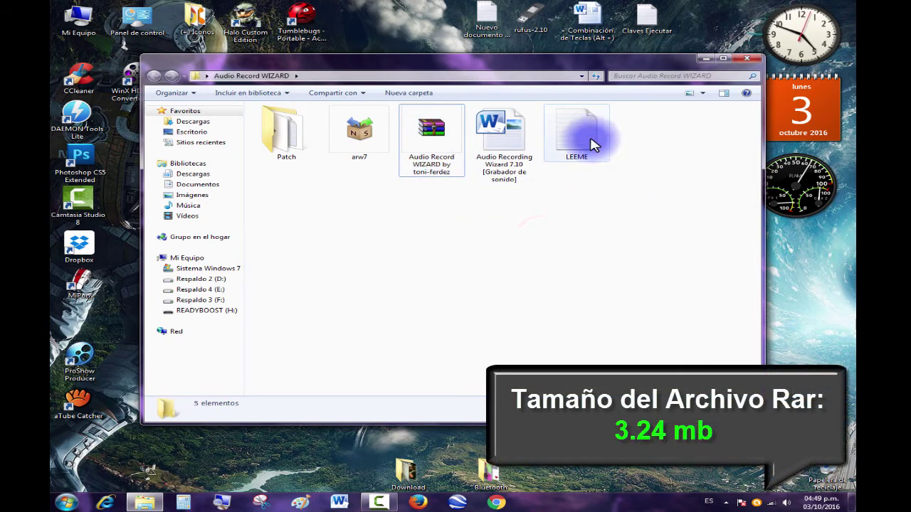
left_click_drag(360, 165, 286, 135)
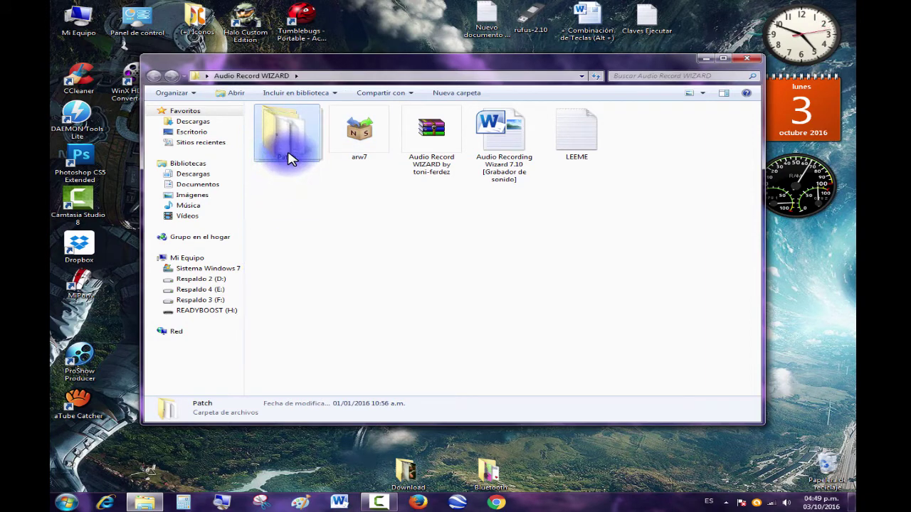
left_click(424, 217)
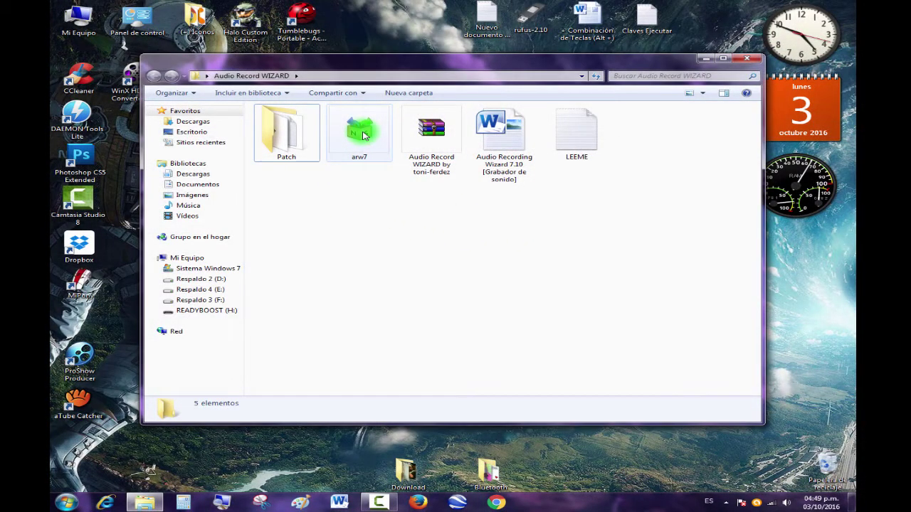
Run arw7 as administrator, accept the license and install Audio Recording Wizard in C:\Program Files\Audio Recording Wizard.
left_click(364, 136)
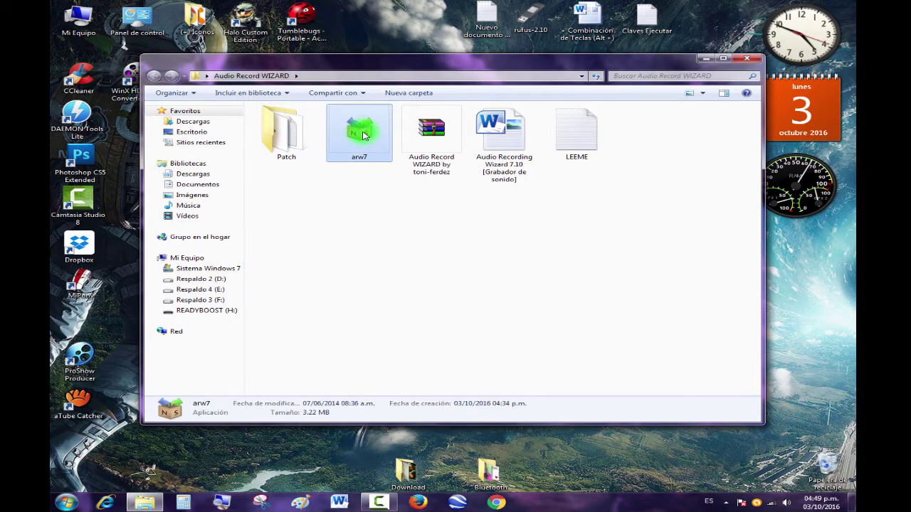
right_click(363, 136)
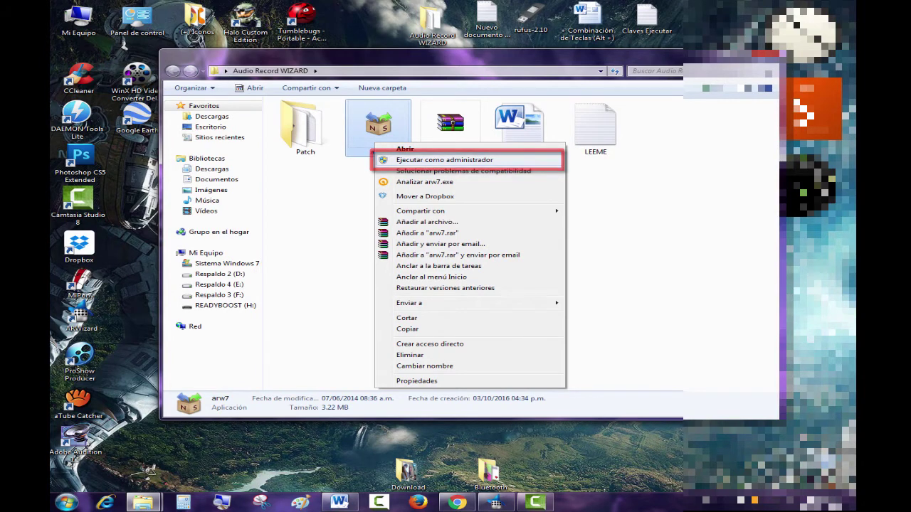
left_click(444, 160)
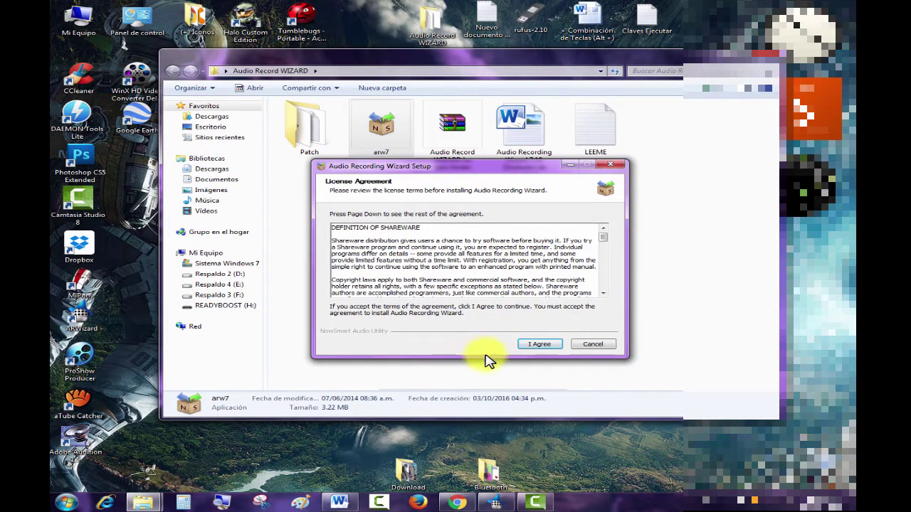
left_click(547, 344)
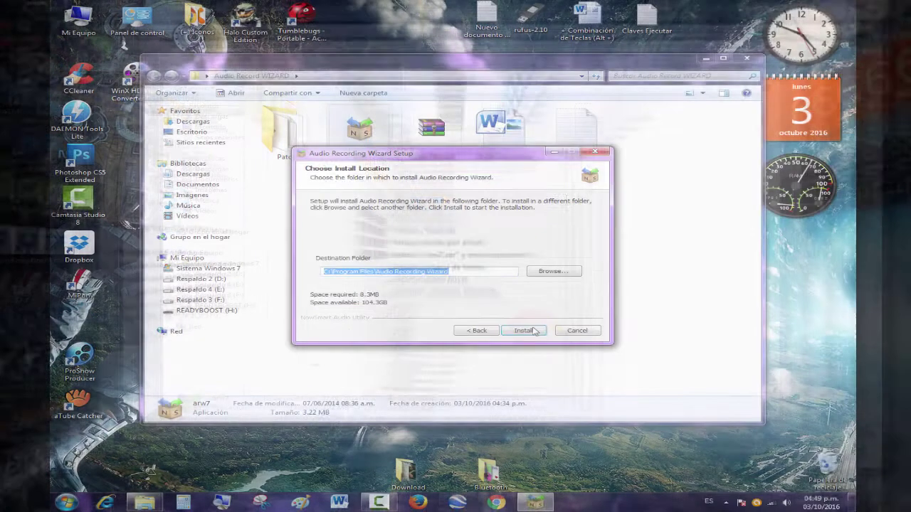
left_click(546, 344)
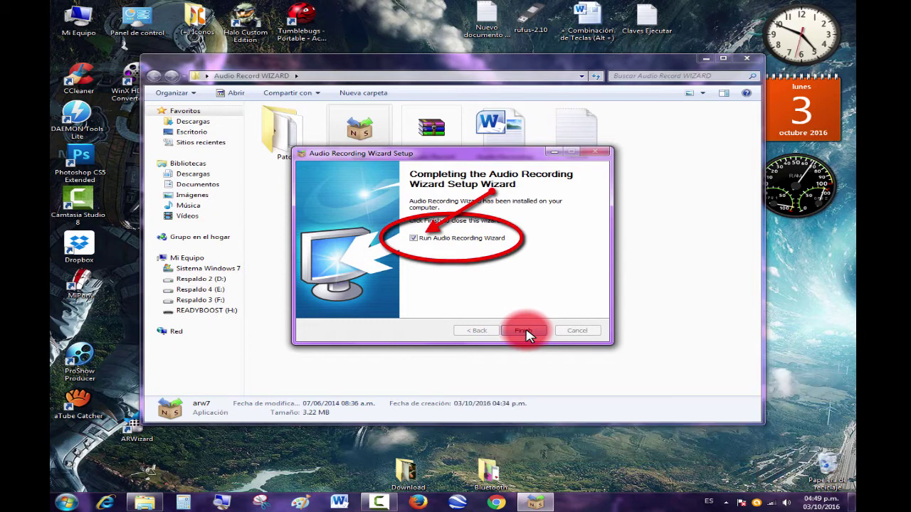
left_click(525, 333)
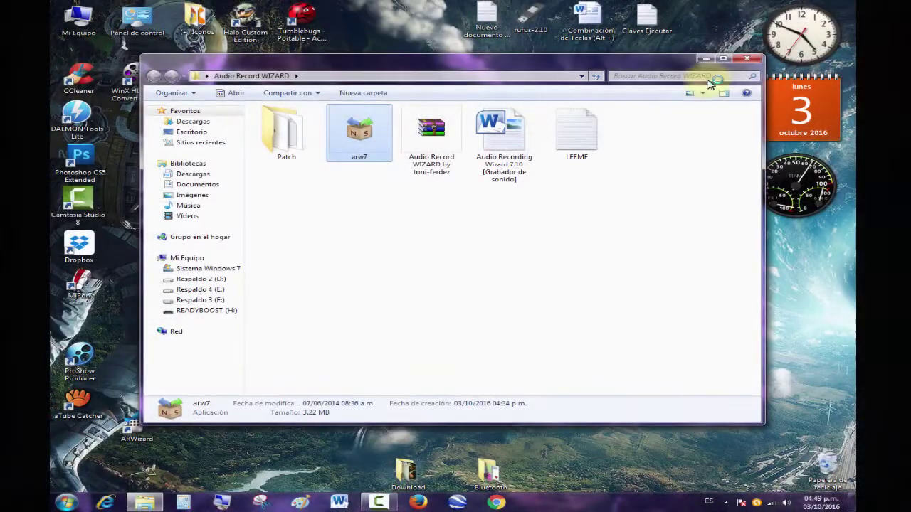
left_click(704, 57)
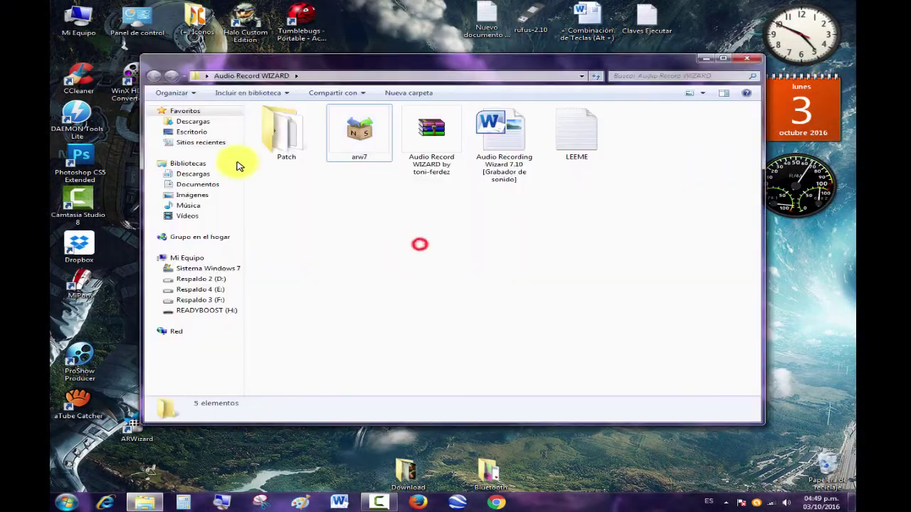
Copy the patch application from the Patch folder and close the folder window.
double_click(281, 128)
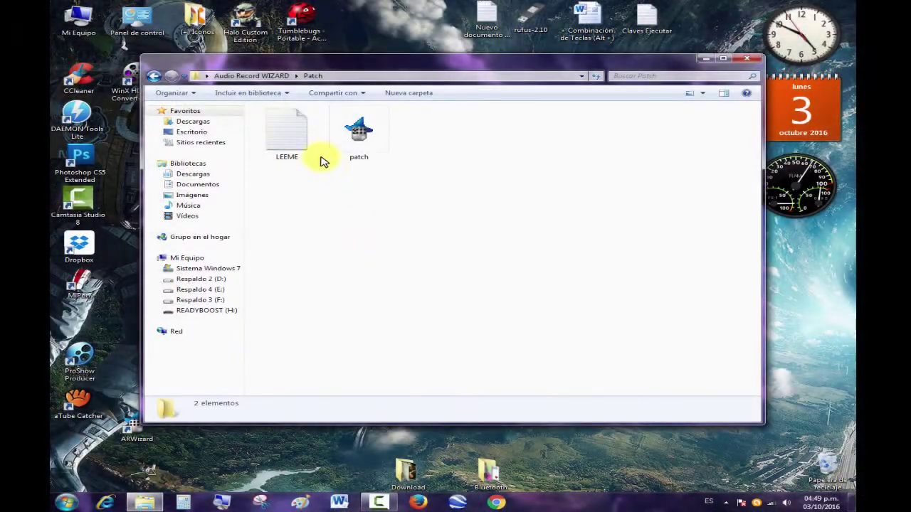
left_click(293, 138)
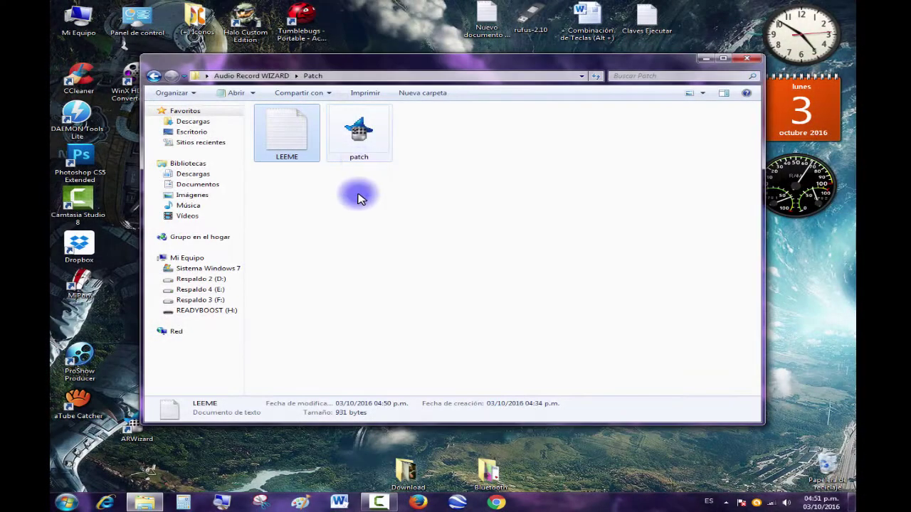
left_click(358, 205)
left_click(362, 139)
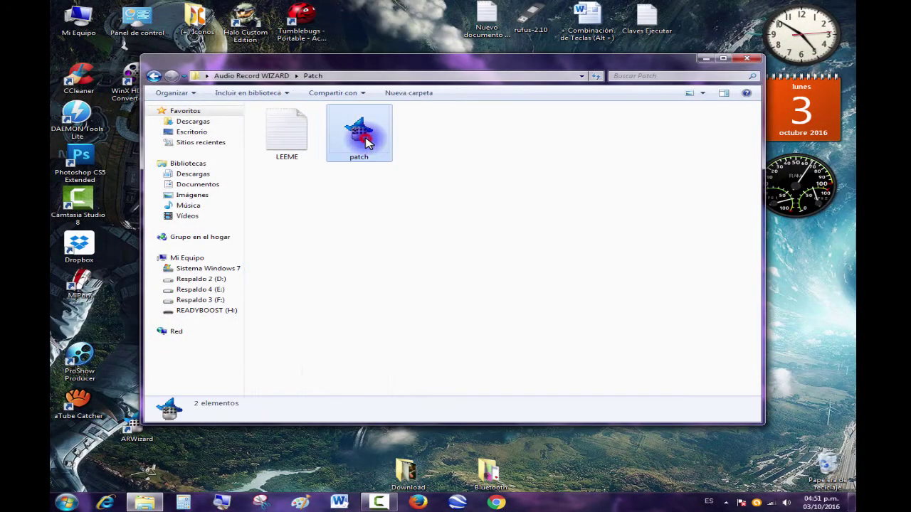
right_click(365, 142)
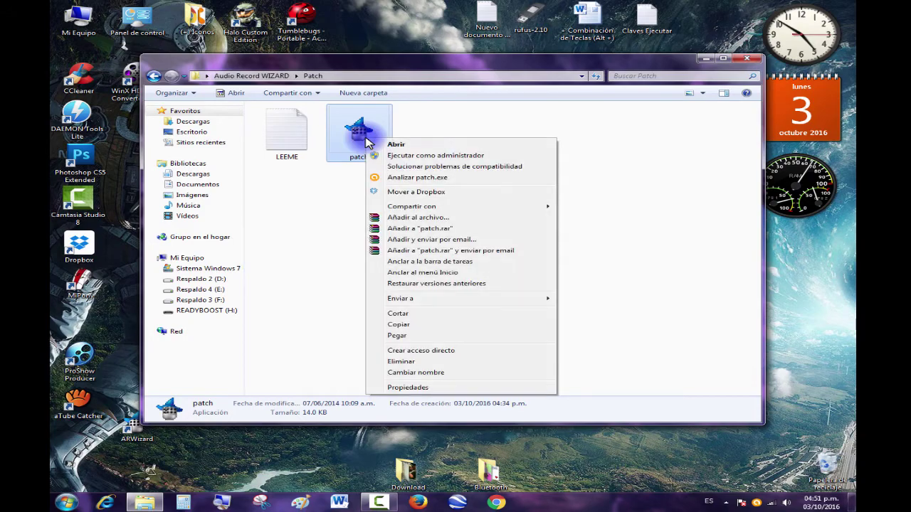
left_click(397, 324)
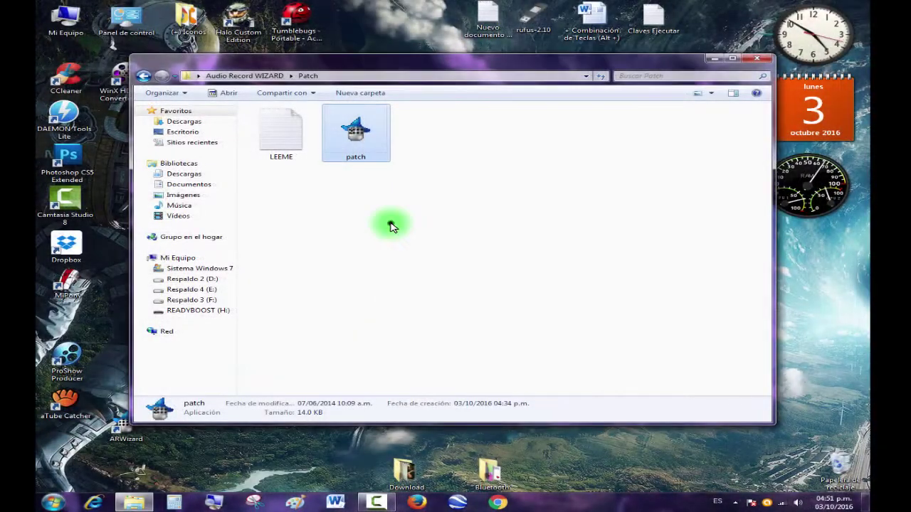
left_click(391, 223)
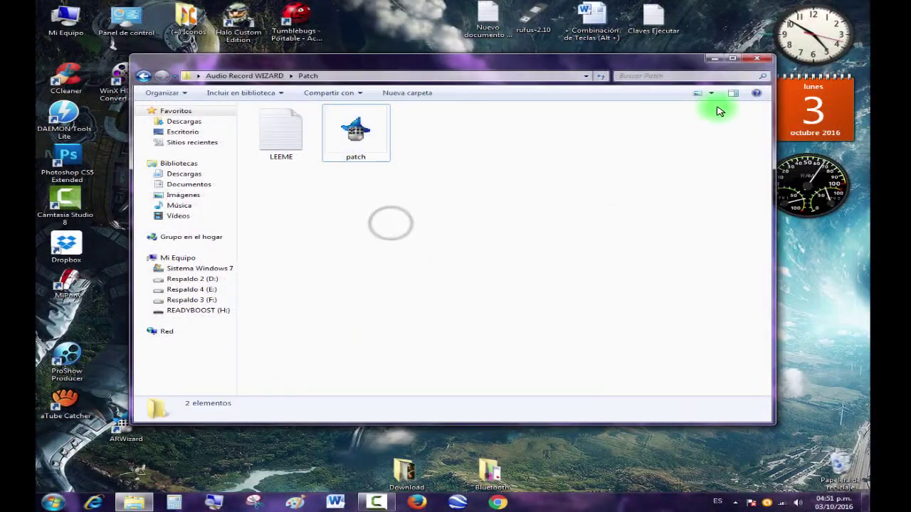
left_click(754, 58)
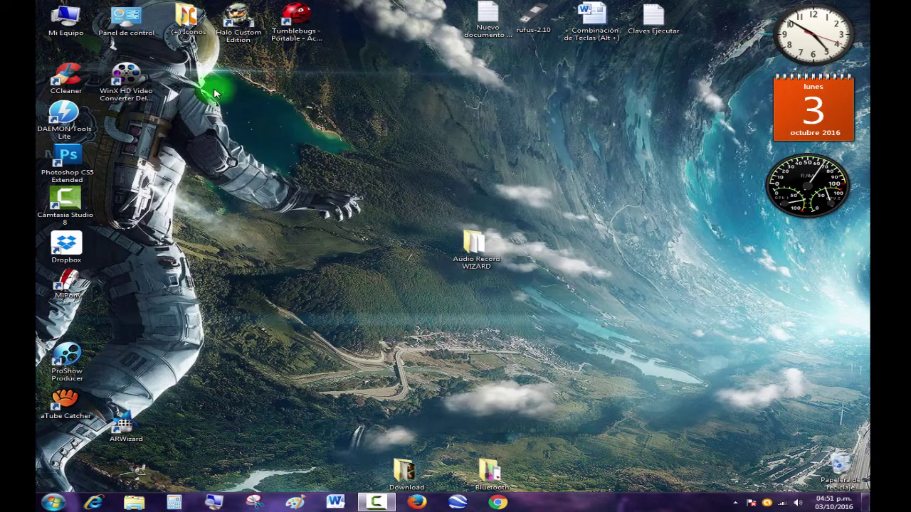
Paste the copied patch file into the Audio Recording Wizard folder under Archivos de programa on drive C.
double_click(66, 14)
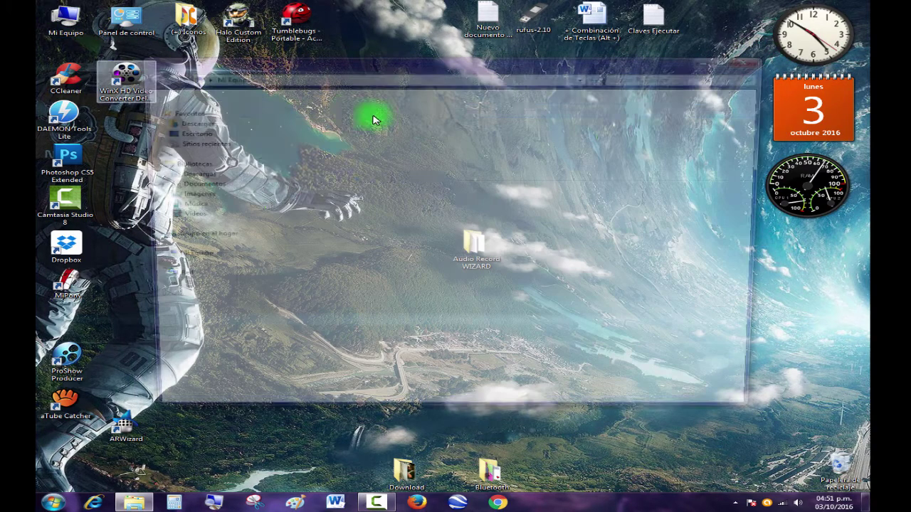
double_click(306, 134)
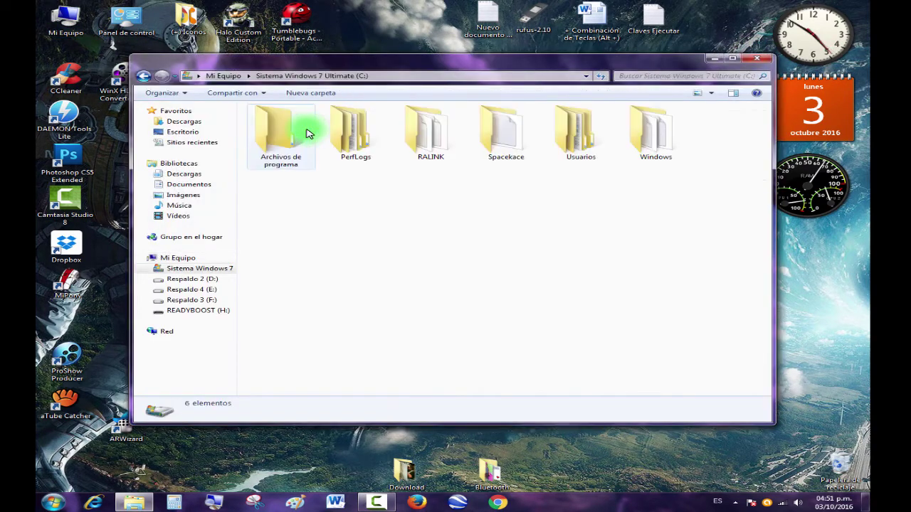
double_click(297, 130)
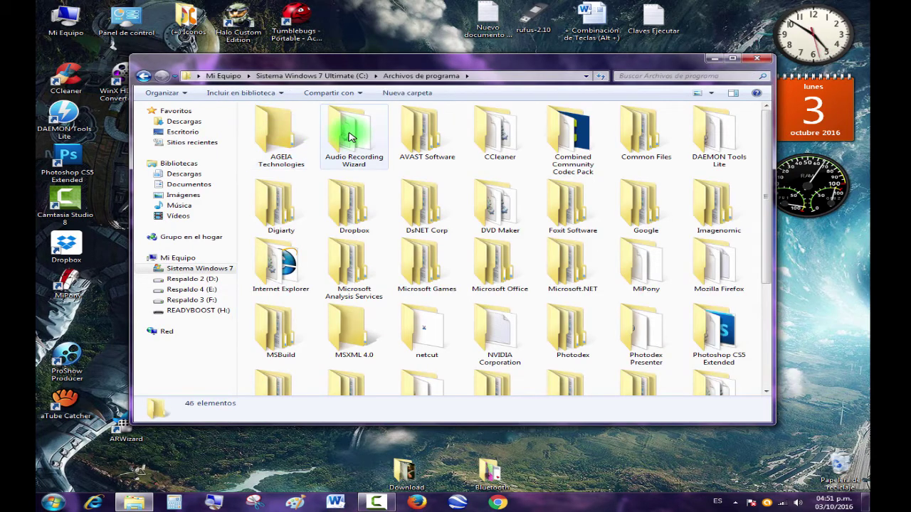
left_click(348, 137)
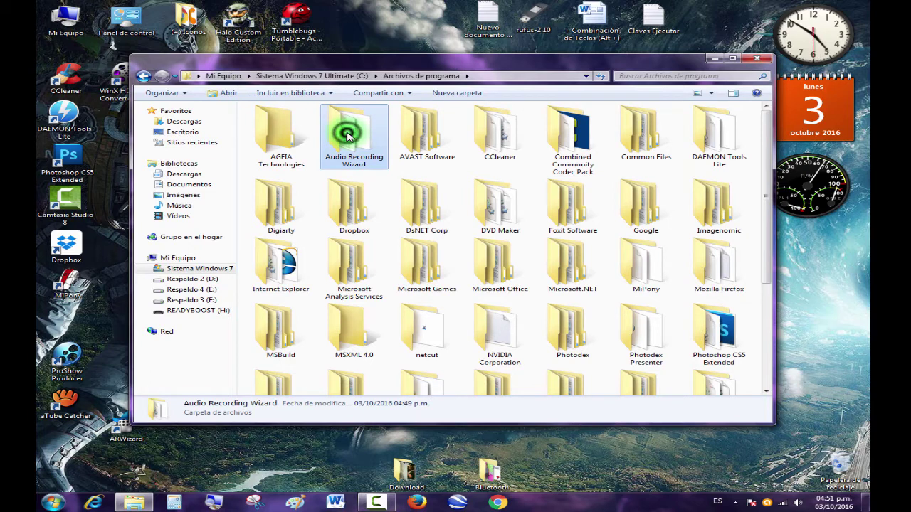
double_click(348, 136)
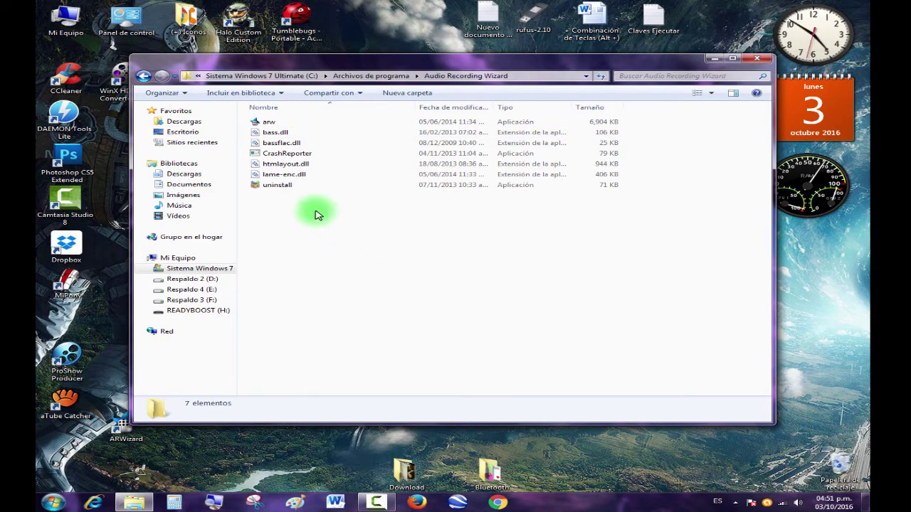
right_click(393, 244)
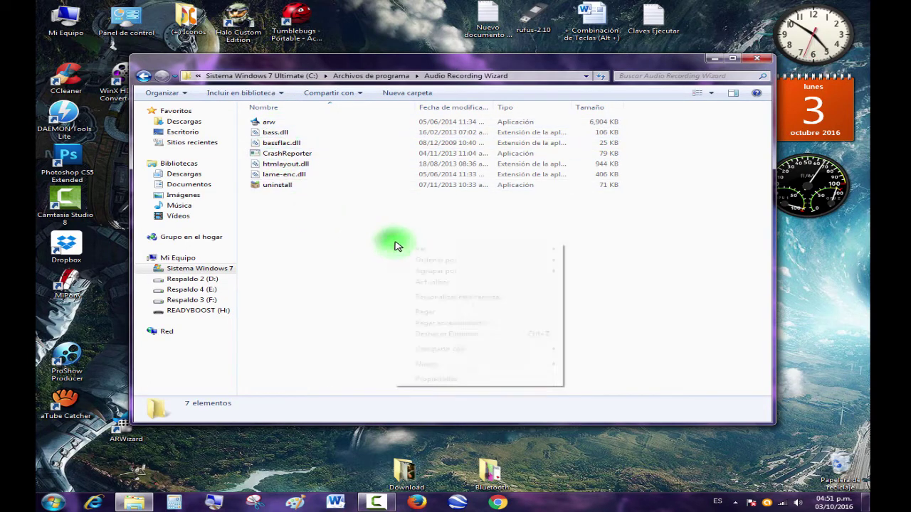
left_click(439, 315)
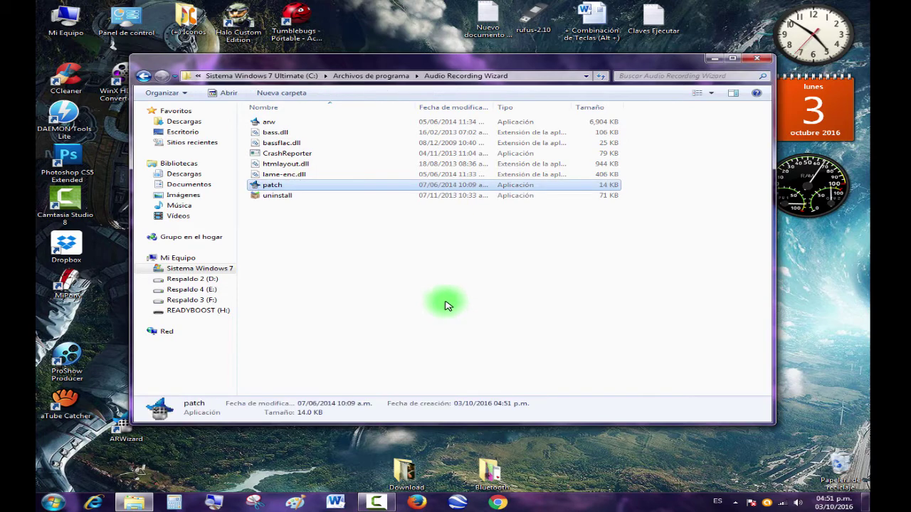
Run the patch file as administrator, apply the patch to Audio Recording Wizard, and close the patcher and the folder window.
right_click(331, 186)
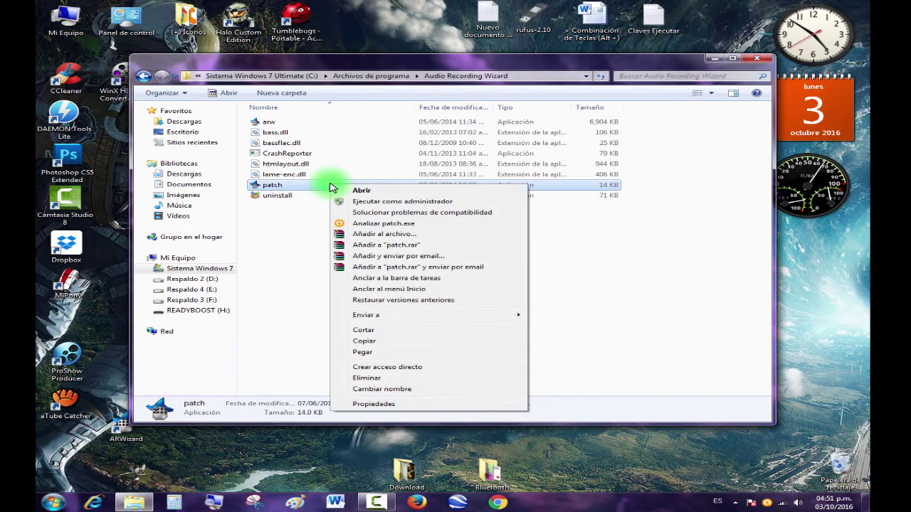
left_click(397, 203)
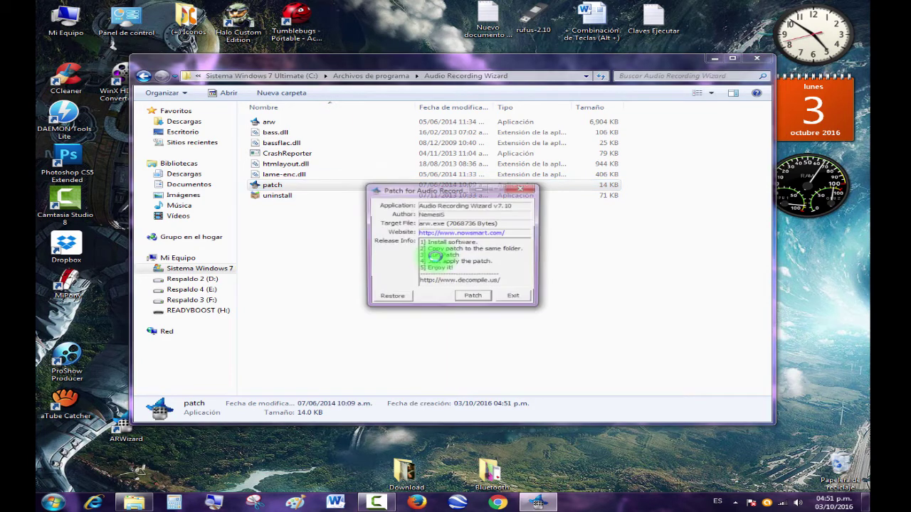
left_click(475, 298)
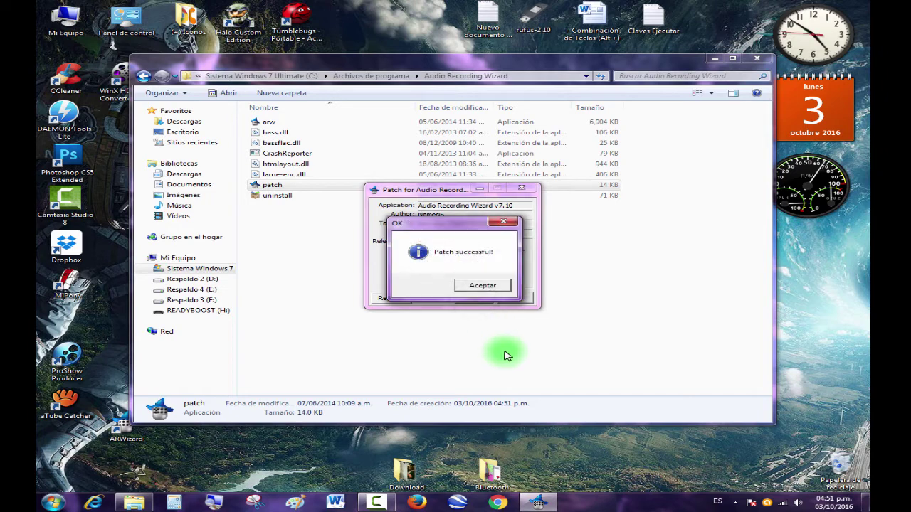
left_click(482, 285)
left_click(518, 298)
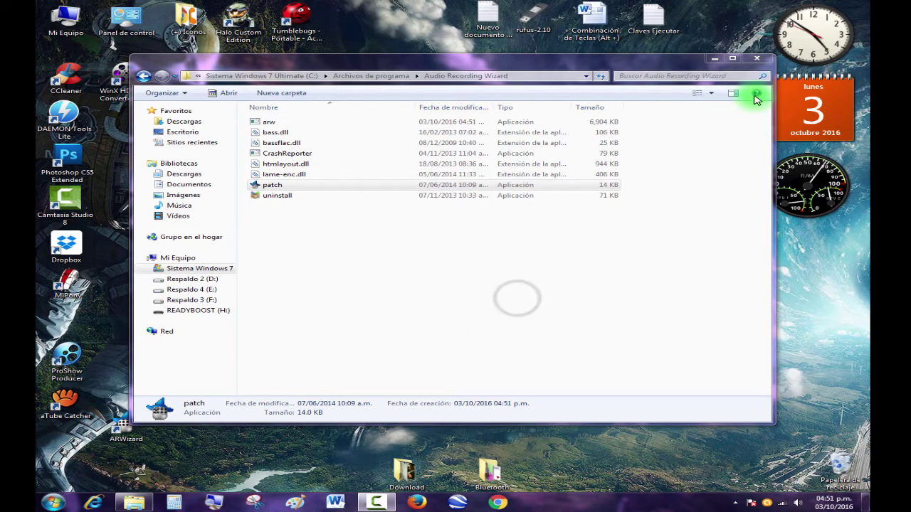
left_click(756, 58)
left_click(294, 257)
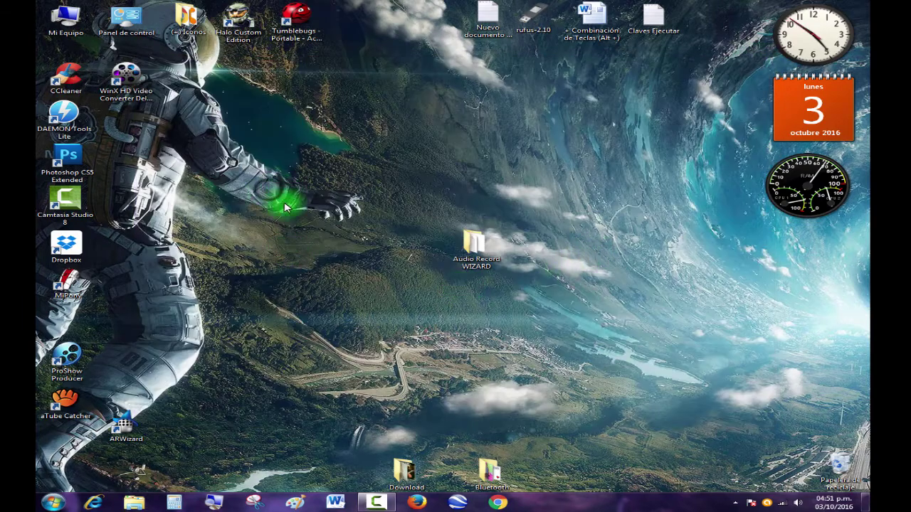
Move the Audio Recording Wizard window aside and switch to the Vocalware demo page in Chrome.
left_click_drag(85, 324, 85, 323)
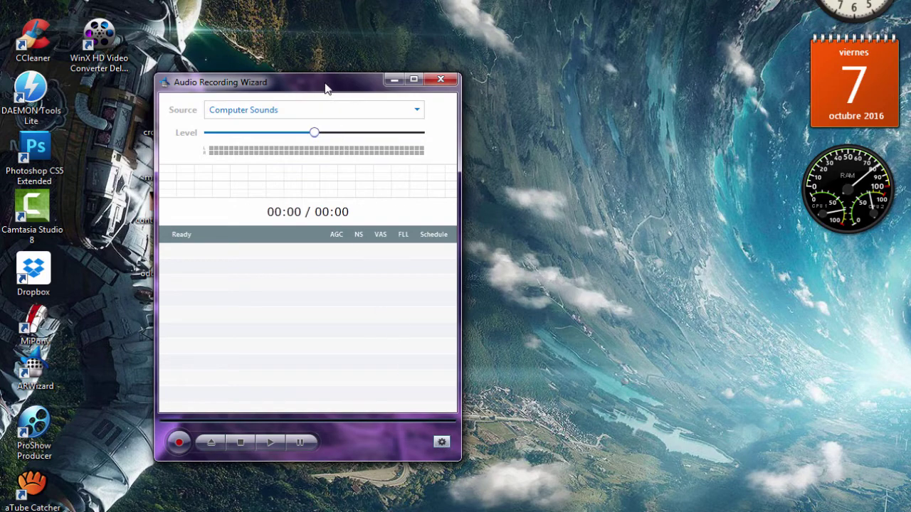
left_click_drag(318, 86, 167, 82)
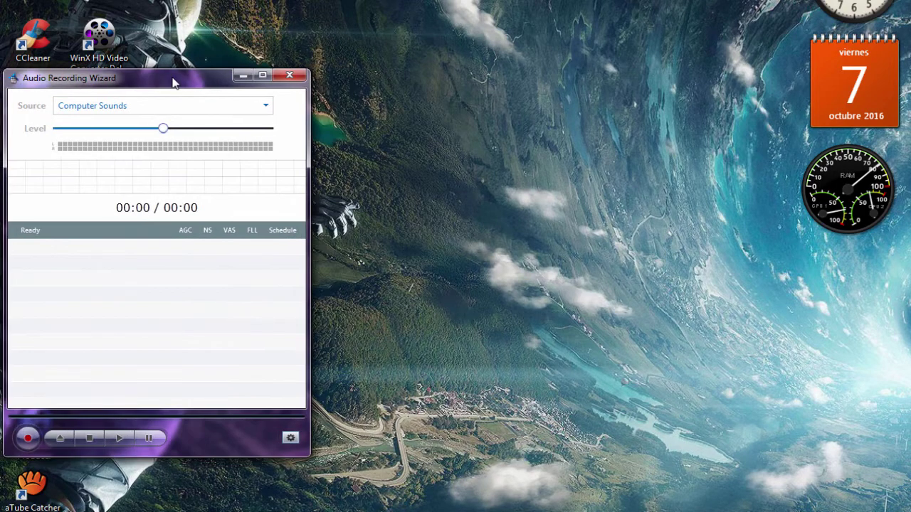
key("alt+Tab")
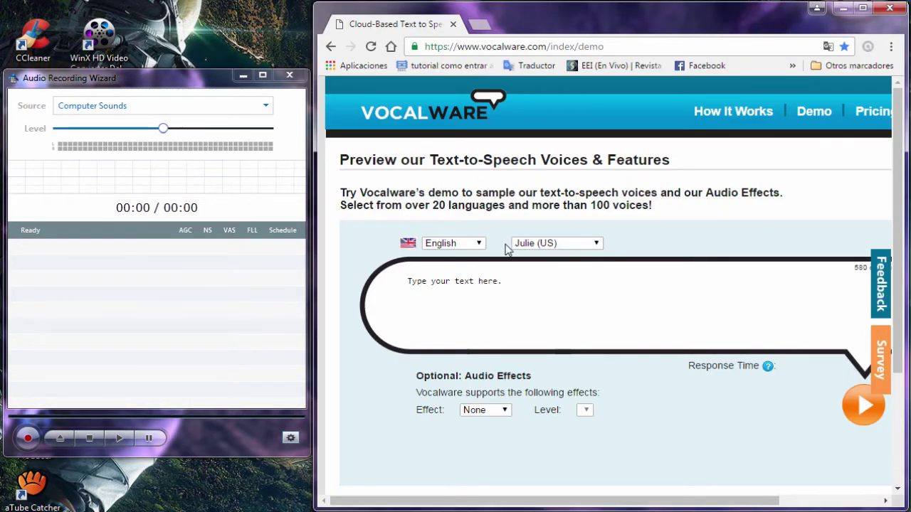
Set the Vocalware demo's language to Spanish and its voice to Jorge (Castilian).
left_click(479, 244)
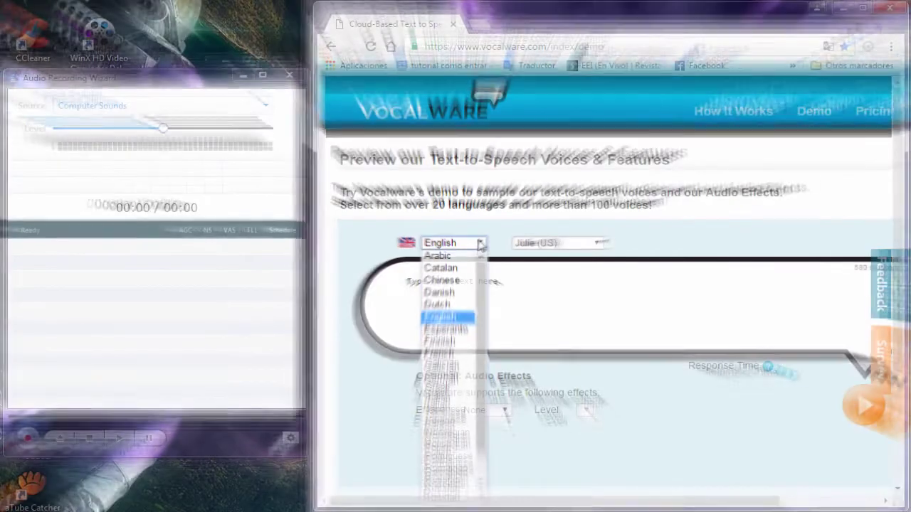
left_click(453, 452)
left_click(610, 245)
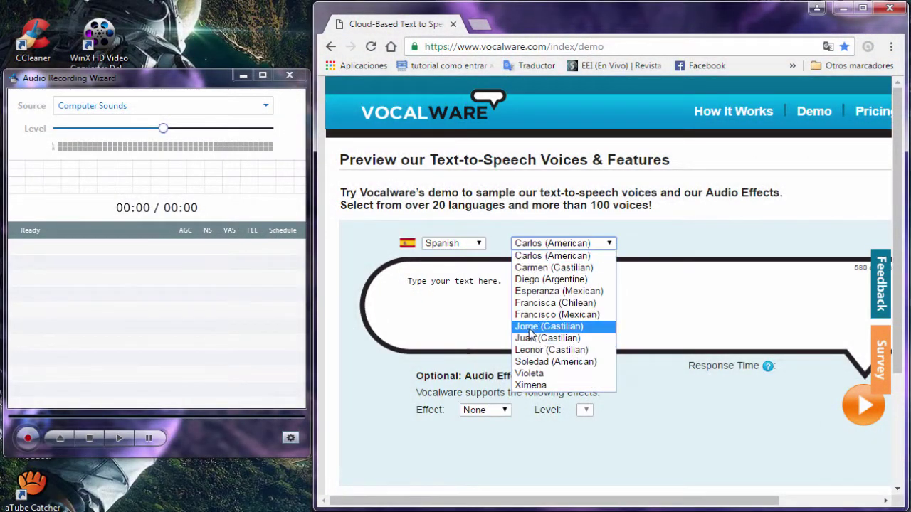
left_click(548, 325)
Paste the copied sentence "Gracias, por ver mi video y que la pasen bien" into the speech text area.
left_click(417, 278)
right_click(417, 278)
left_click(462, 369)
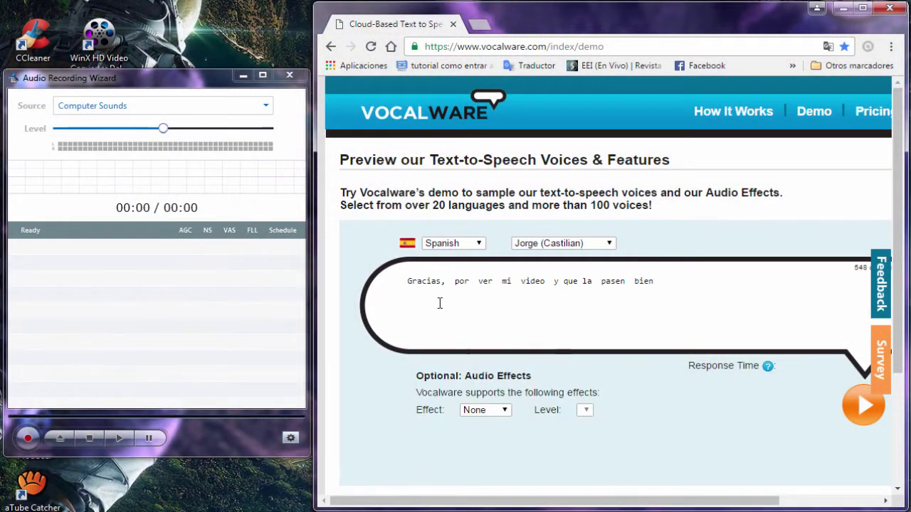
Apply the Flanger audio effect to the voice and play the speech to preview it.
left_click(484, 410)
left_click(495, 494)
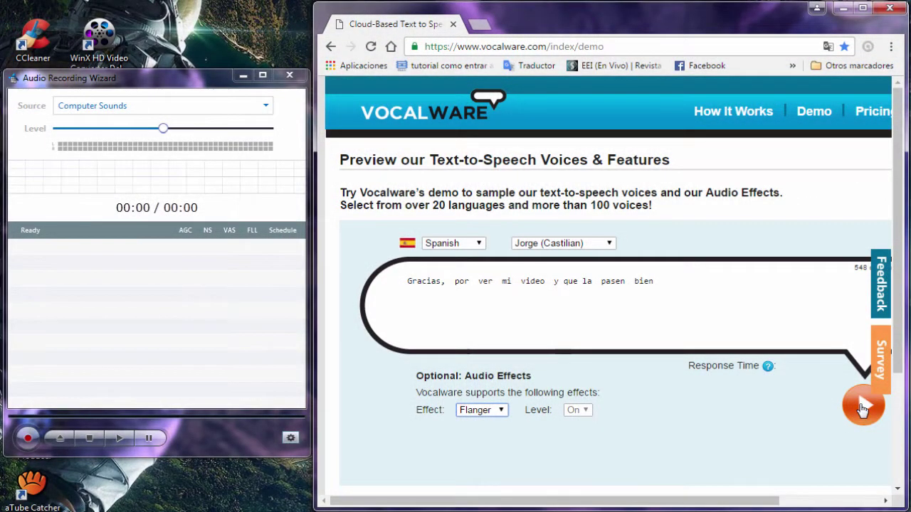
left_click(863, 406)
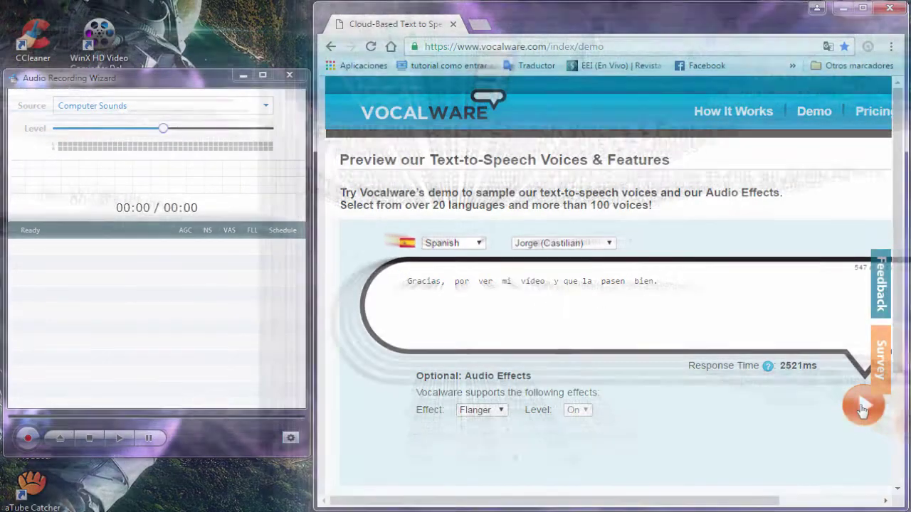
left_click(862, 408)
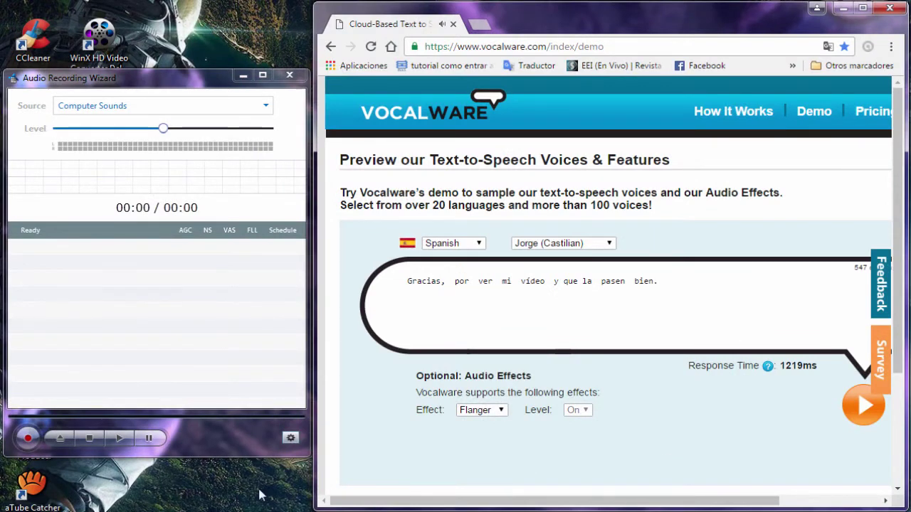
Record the computer's sound in Audio Recording Wizard while the Vocalware speech plays, and stop the recording after it ends.
left_click(27, 438)
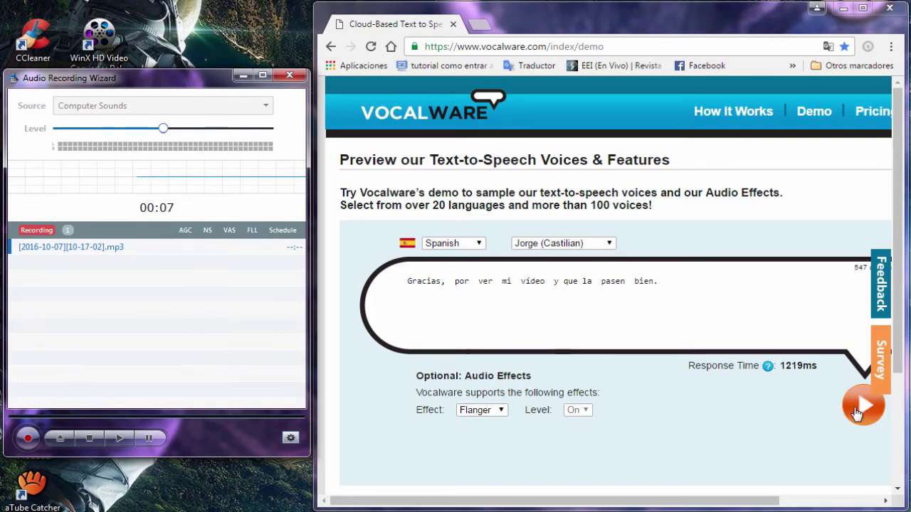
left_click(858, 409)
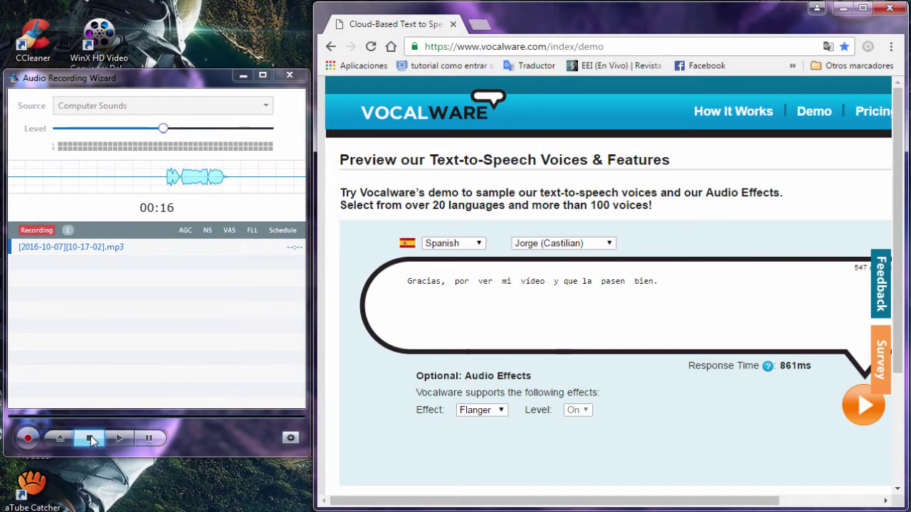
left_click(91, 438)
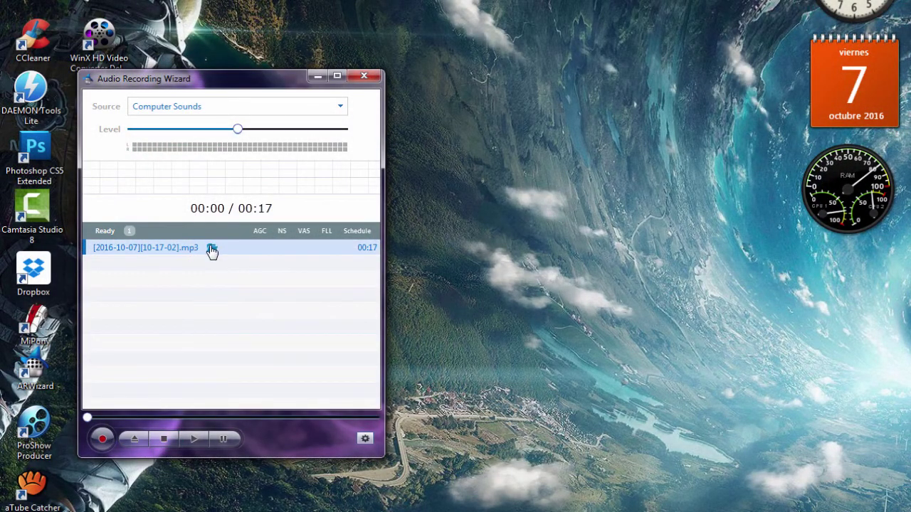
Open the new recording's location in the Record folder, rename the MP3 file as Fin and close the folder window.
double_click(211, 249)
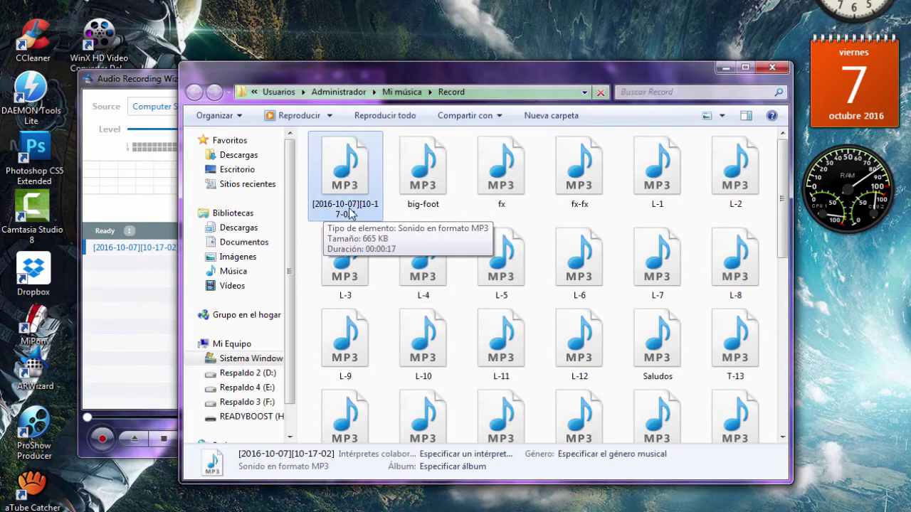
left_click(349, 204)
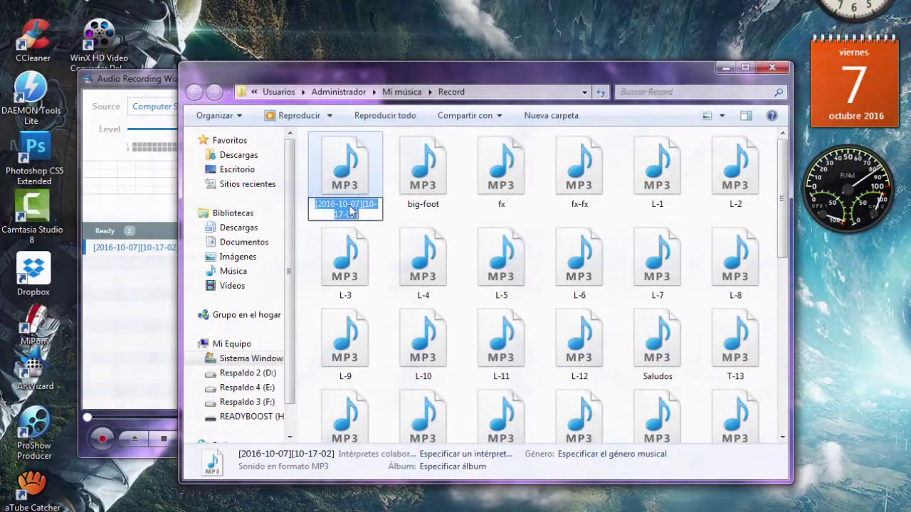
type("Fin")
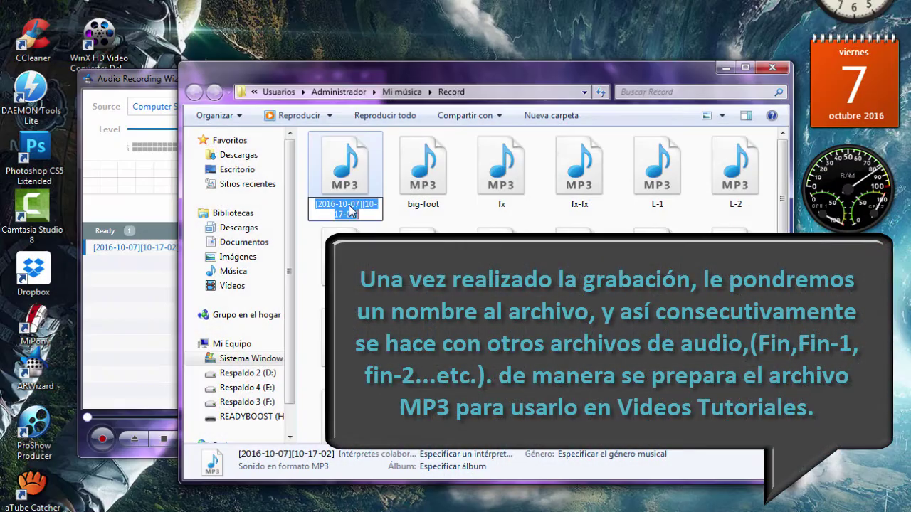
type("F")
type("in")
key("Return")
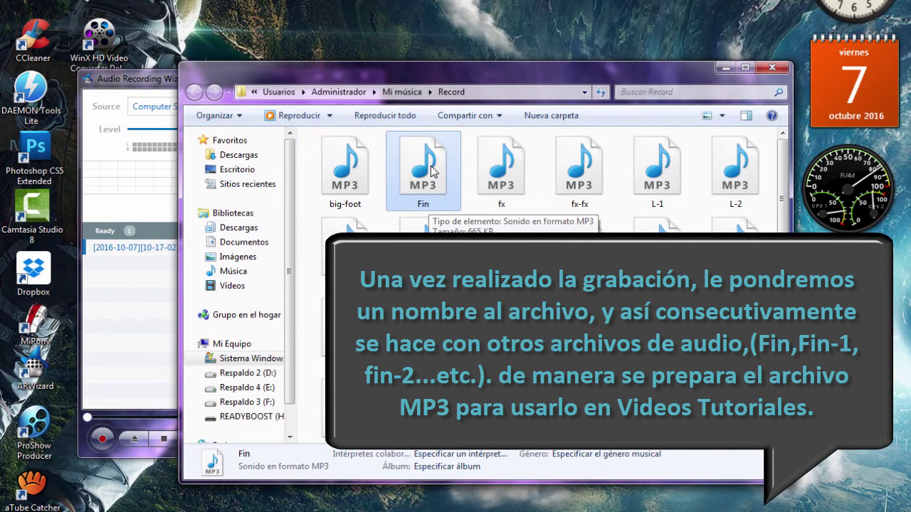
left_click(772, 68)
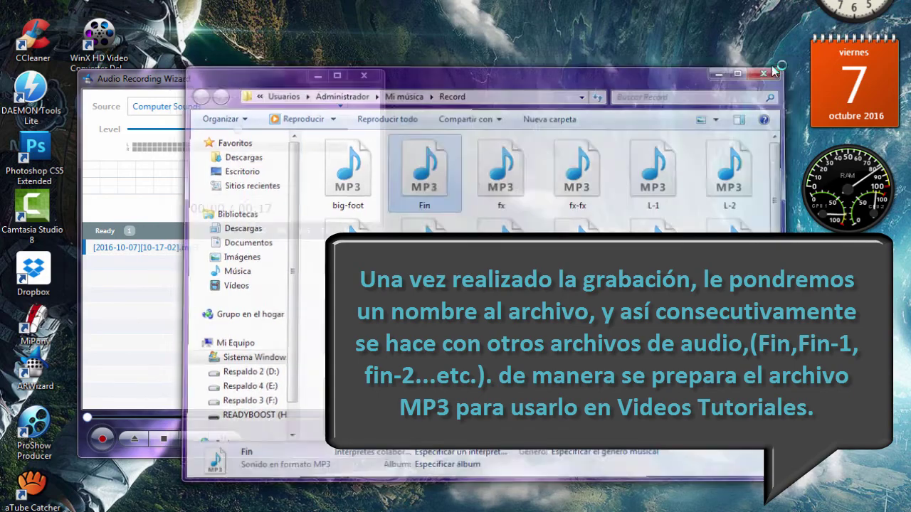